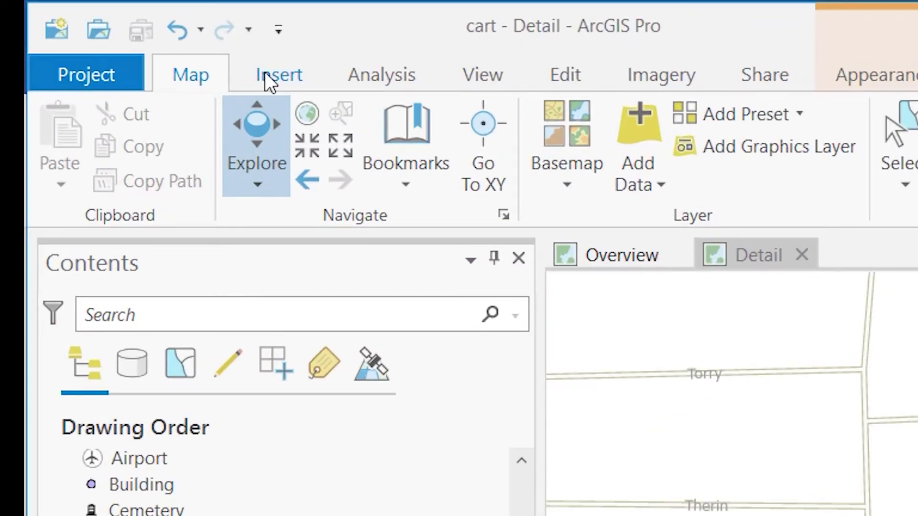
- Create a new blank ANSI D (22 x 34 in) portrait layout from the New Layout gallery
click(267, 72)
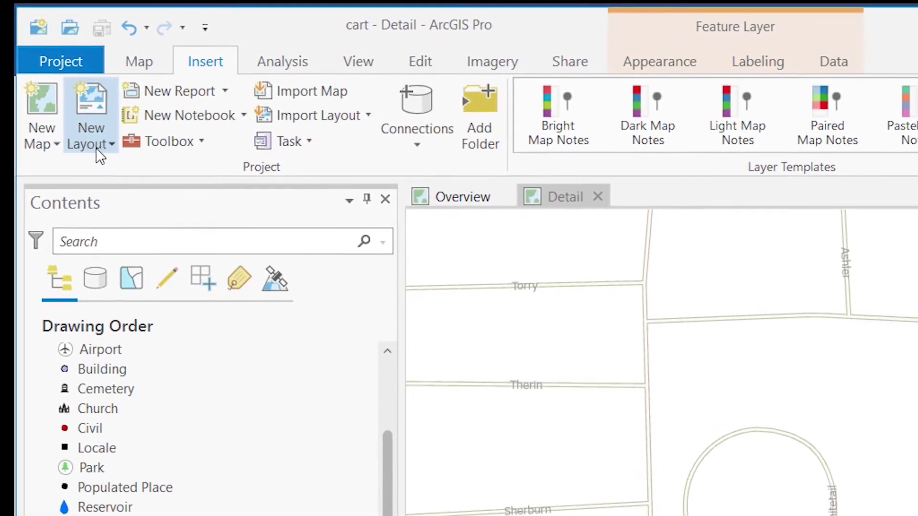
click(97, 149)
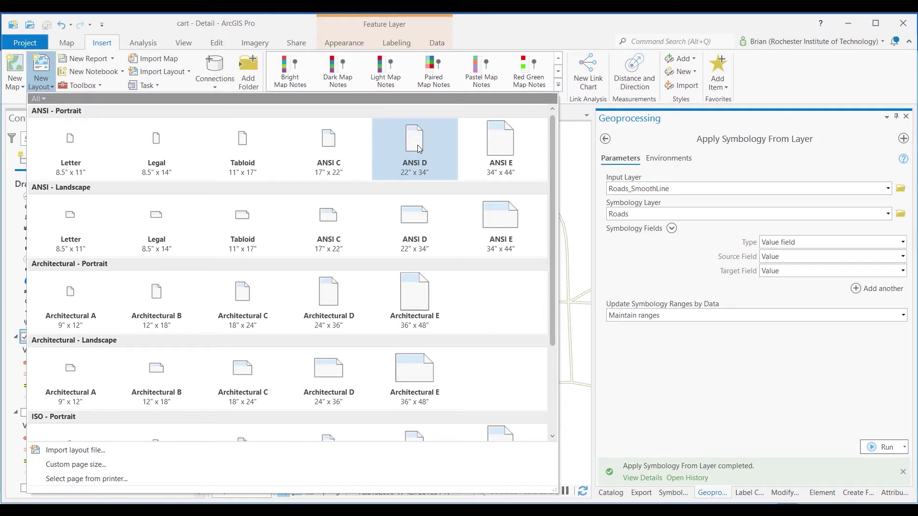
click(418, 145)
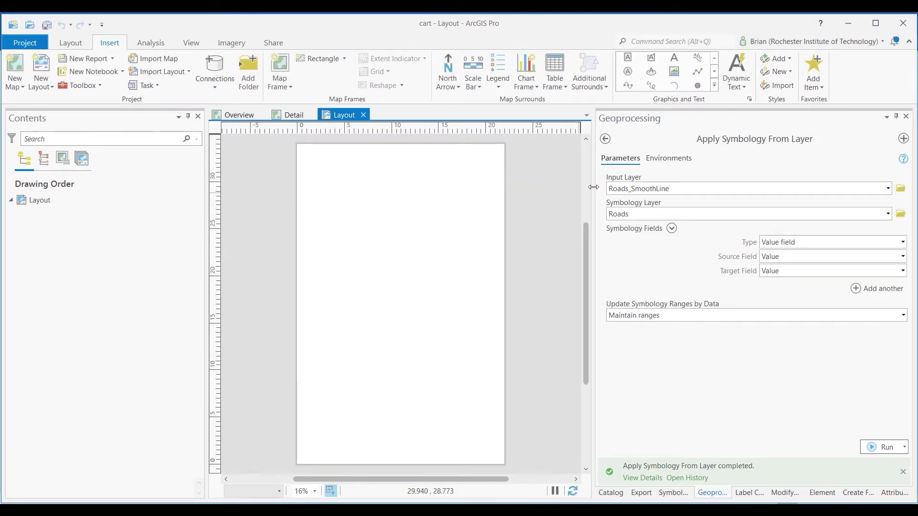
- Widen the layout view and draw an Overview 1:20,000 map frame across most of the page
drag(593, 187, 787, 190)
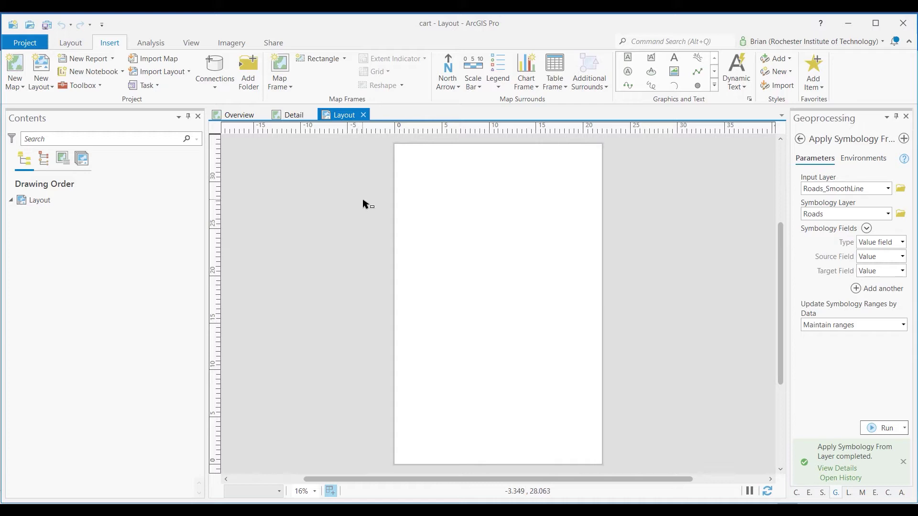
click(290, 88)
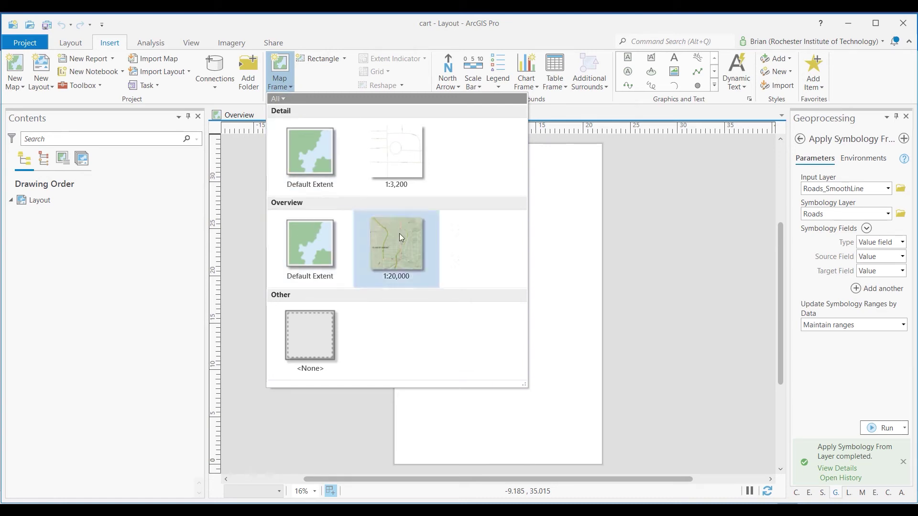
click(391, 246)
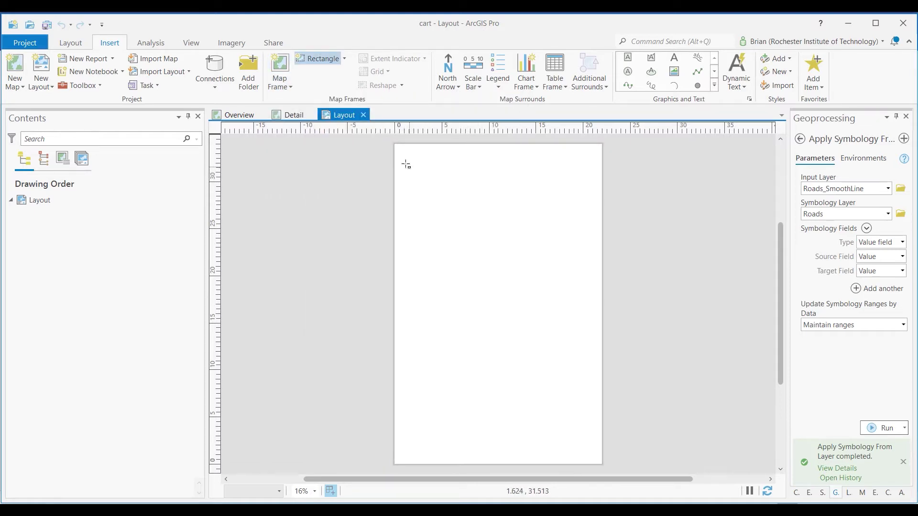
drag(401, 151, 595, 434)
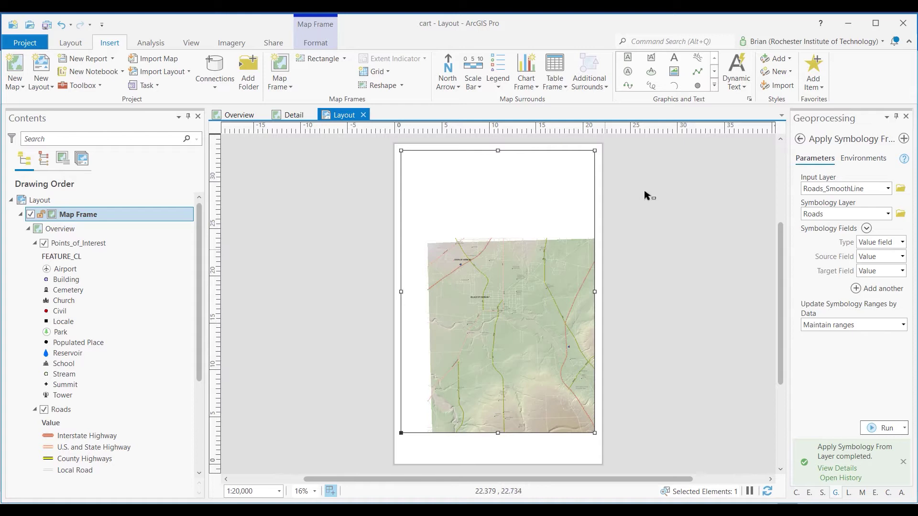
- Activate the map frame, pan the Overview terrain up to fill it, then close activation
drag(787, 207, 697, 207)
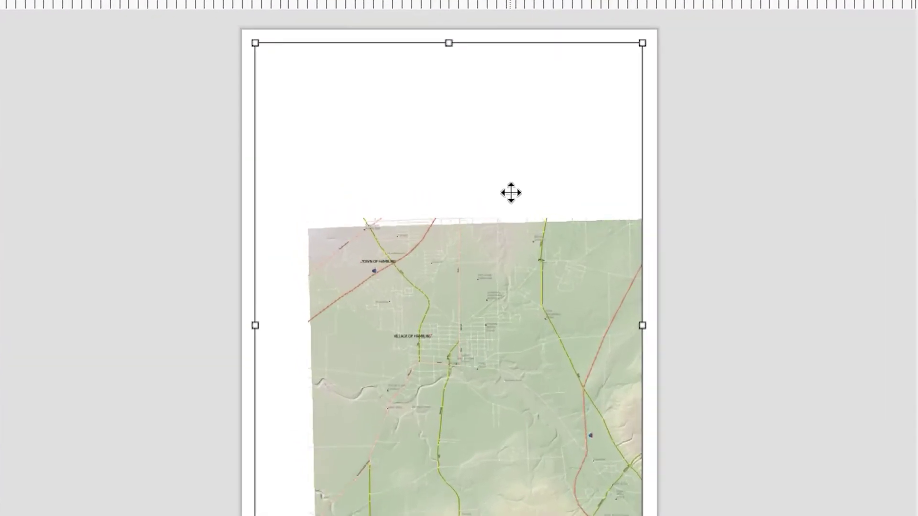
right_click(502, 162)
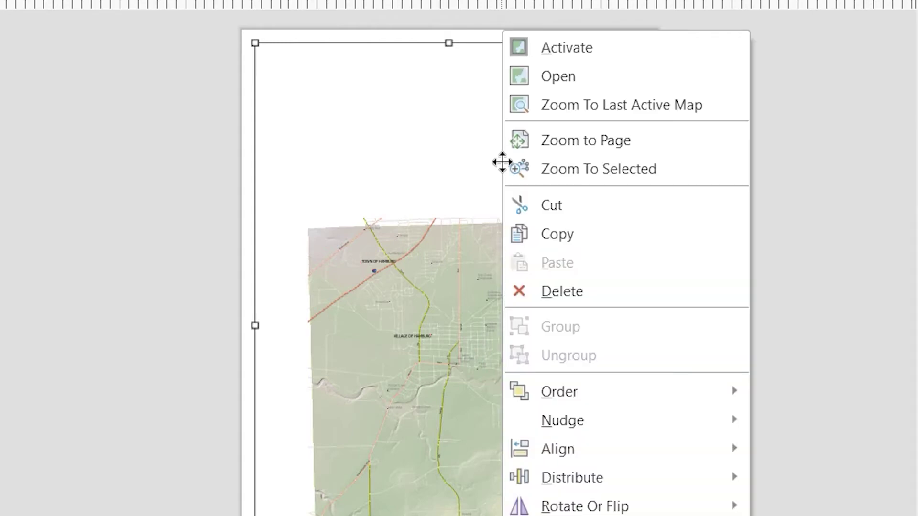
click(621, 50)
drag(558, 352, 505, 159)
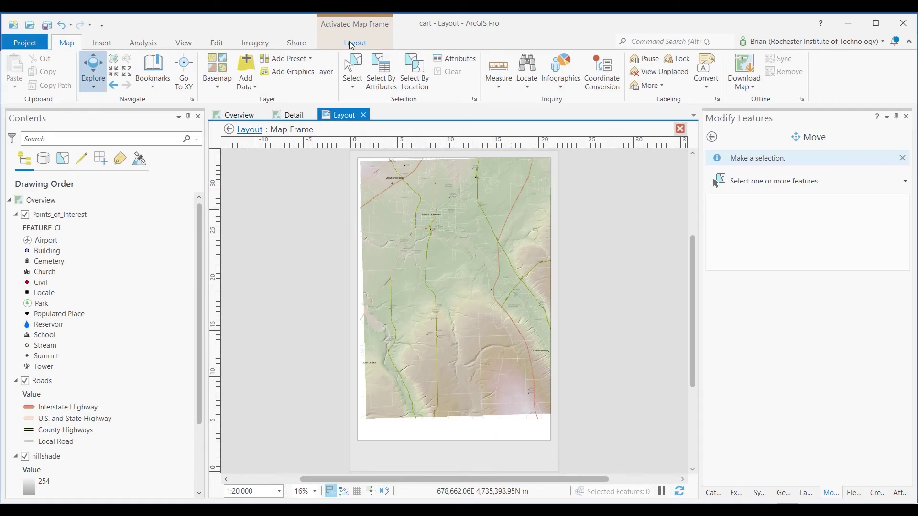
click(354, 43)
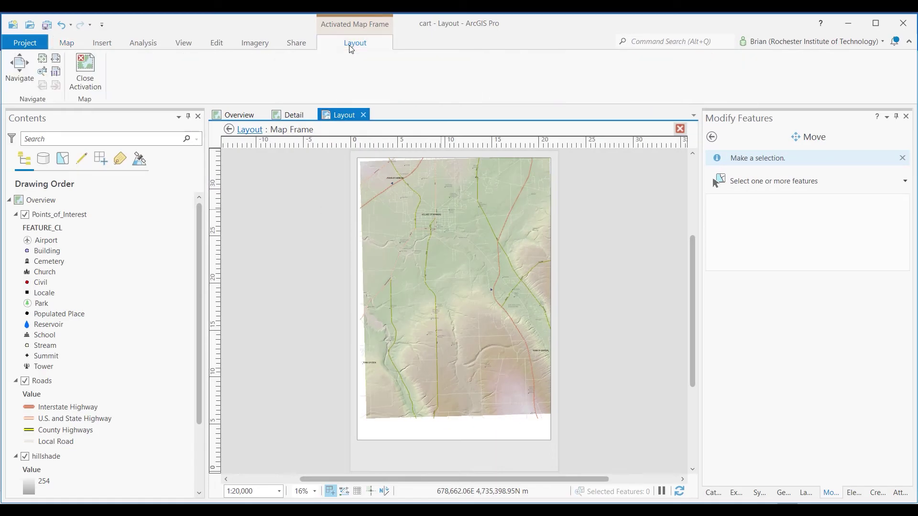
click(86, 79)
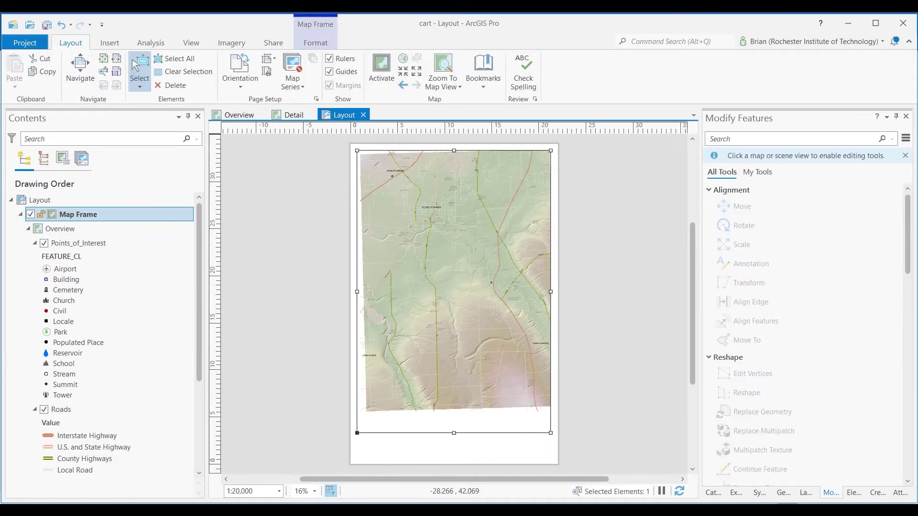
- Zoom into the layout and bring up the context menu for the Map Frame element in Contents
key(Down)
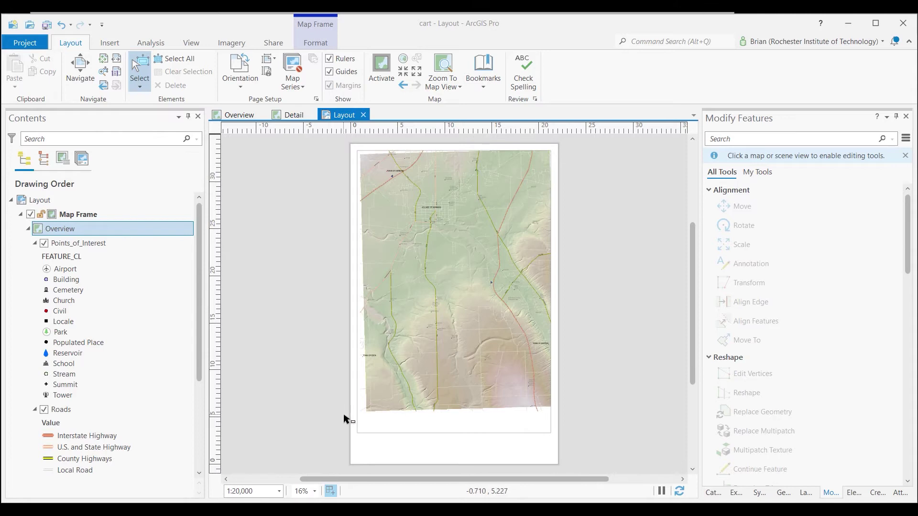
scroll(357, 419, up, 4)
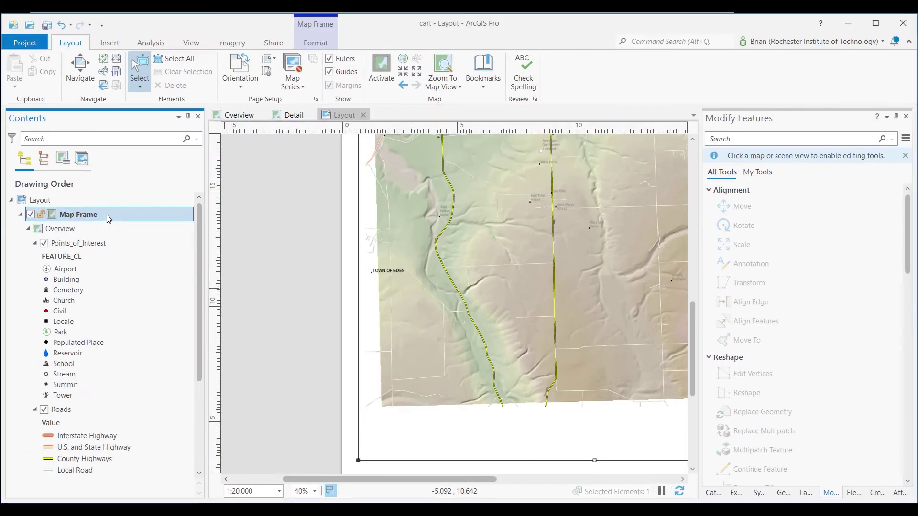
click(107, 214)
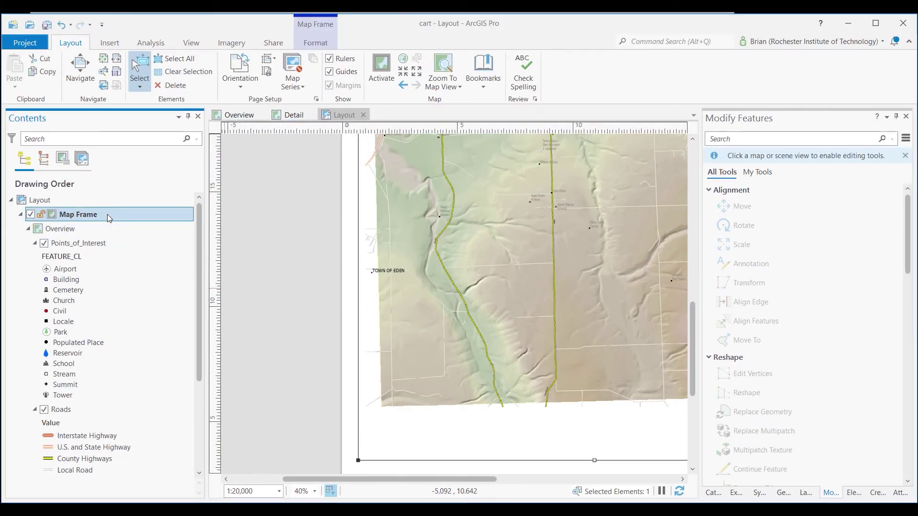
right_click(108, 214)
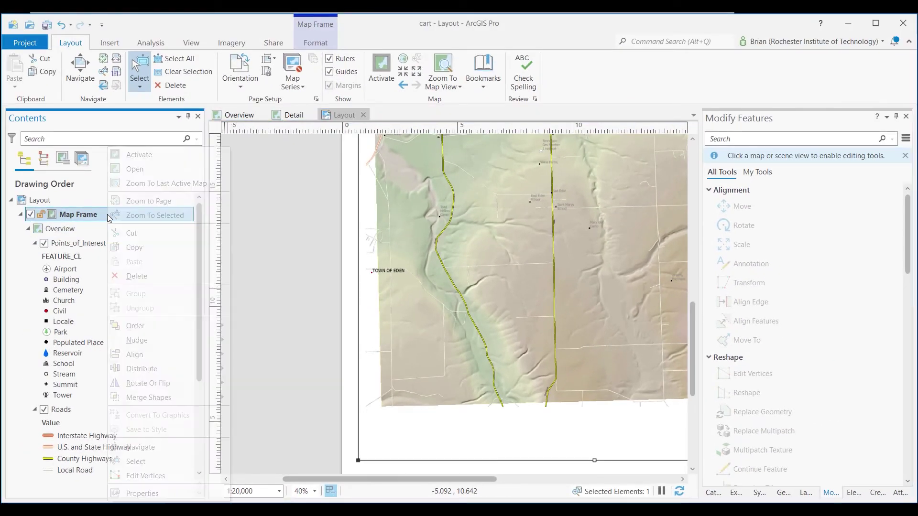
- In Format Map Frame, set the Overview map rotation to -1° and show the Placement settings
click(185, 493)
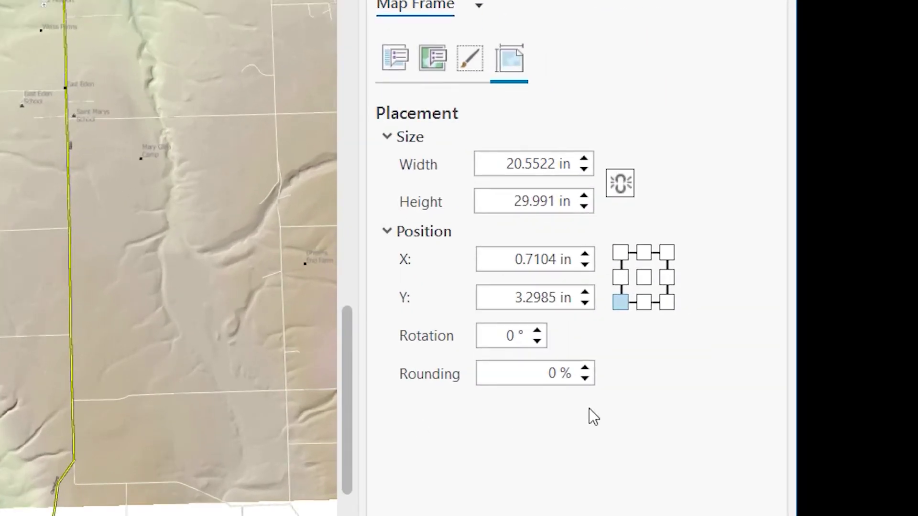
click(431, 58)
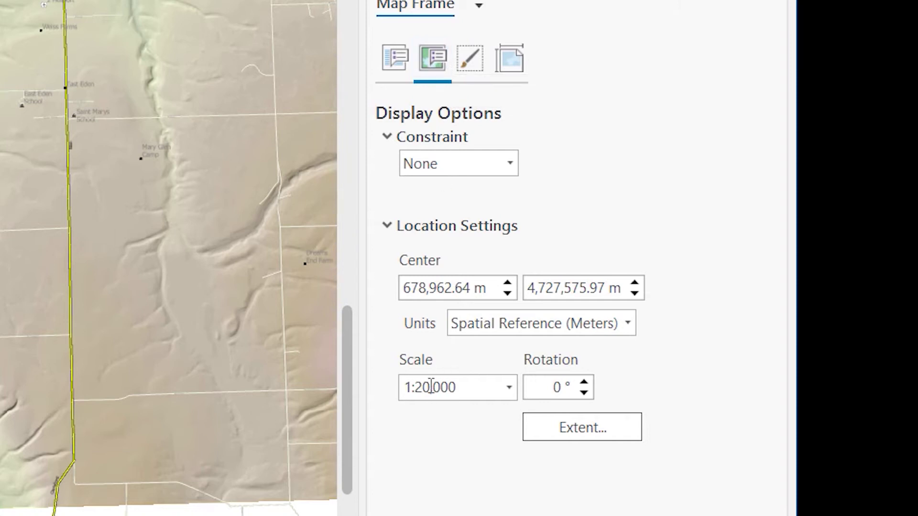
click(583, 383)
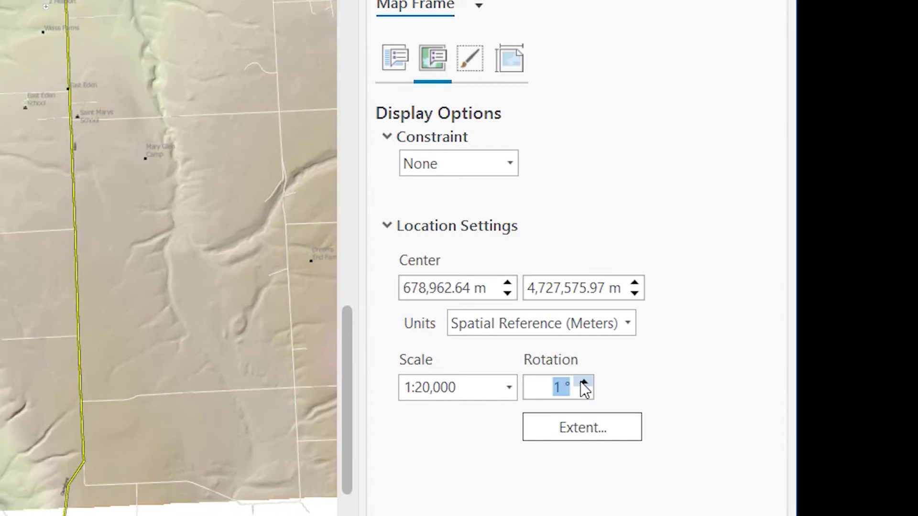
click(584, 395)
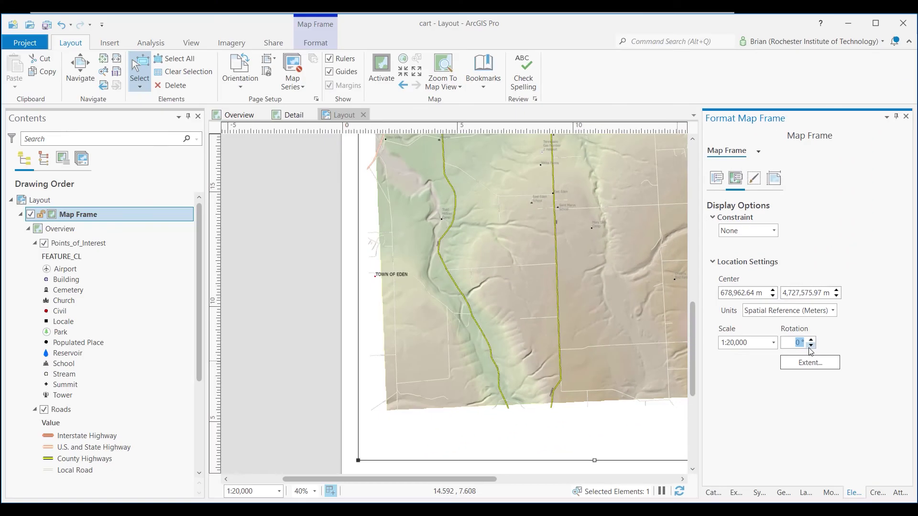
click(811, 347)
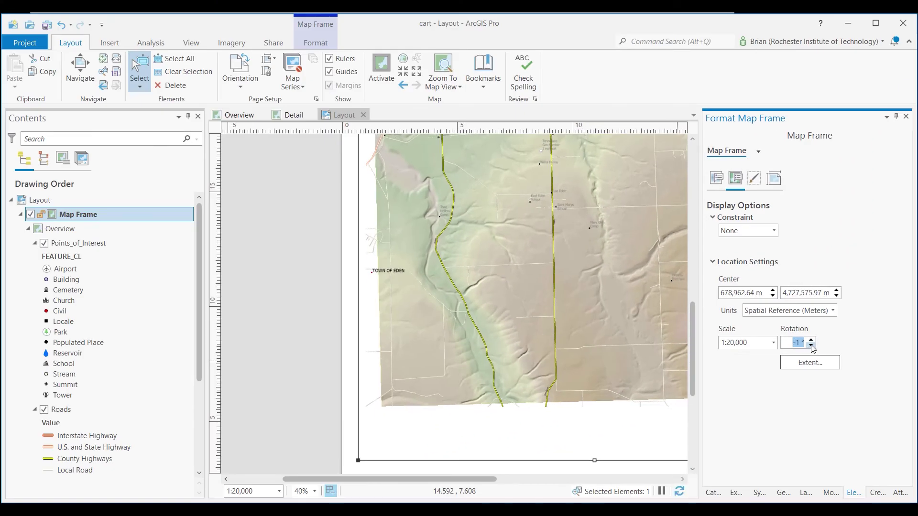
click(811, 347)
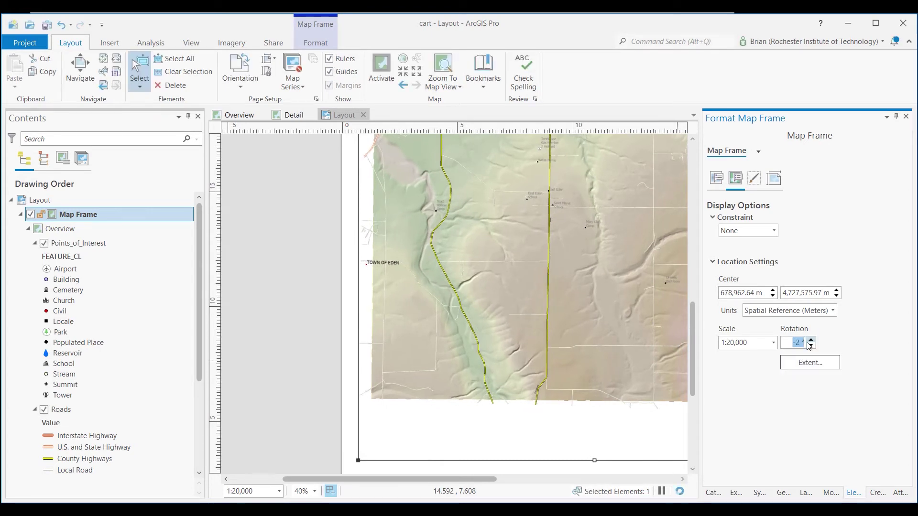
click(811, 339)
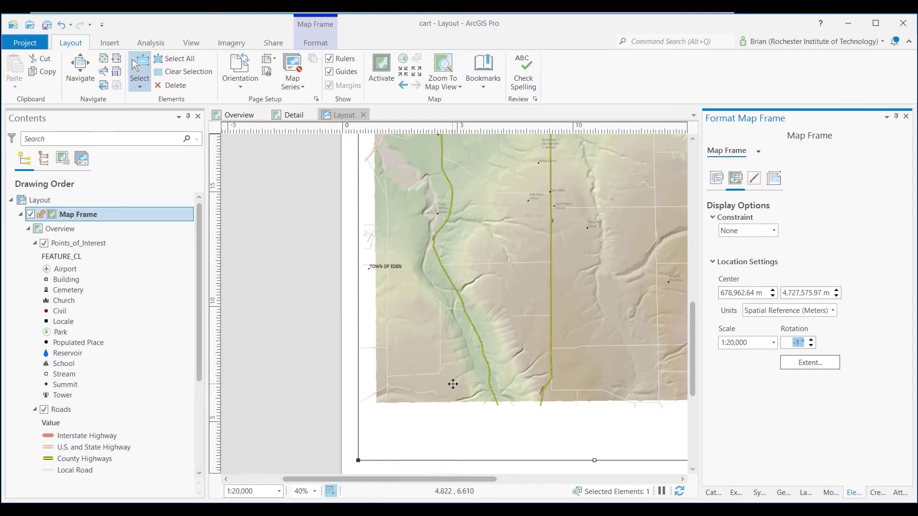
click(779, 184)
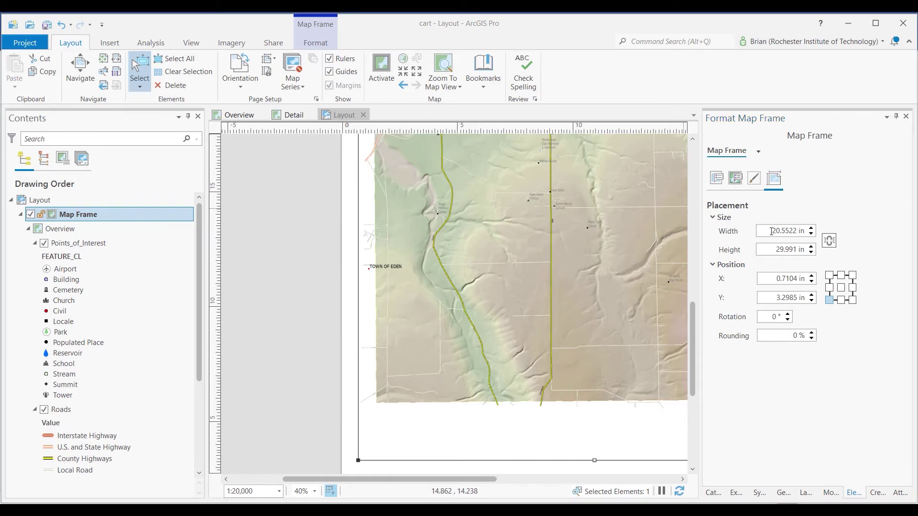
- Change the map frame height from 29.991 to 32 inches, keeping the 20.5522-inch width
drag(772, 231, 799, 231)
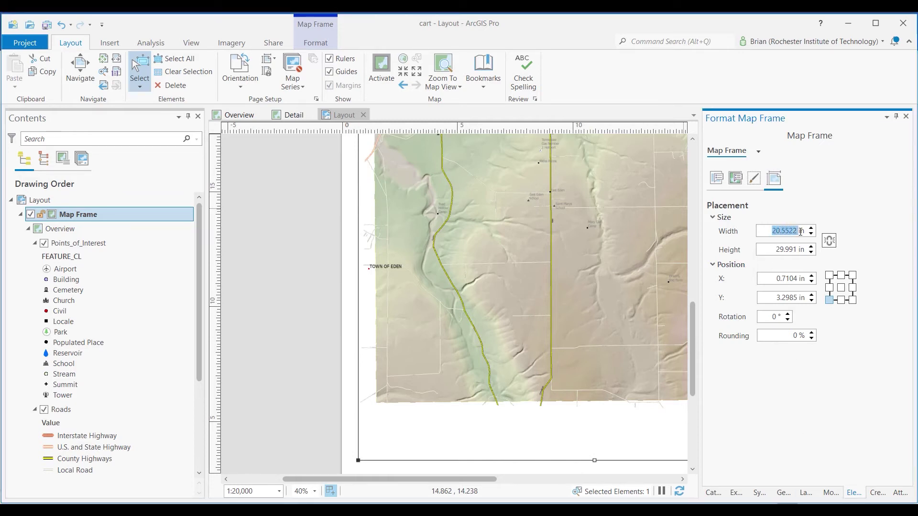
click(775, 250)
drag(777, 253, 796, 255)
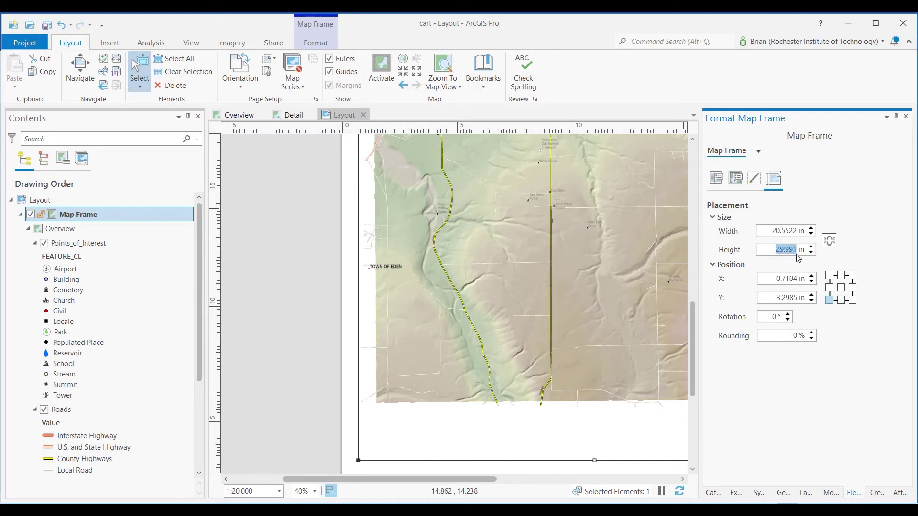
text(32)
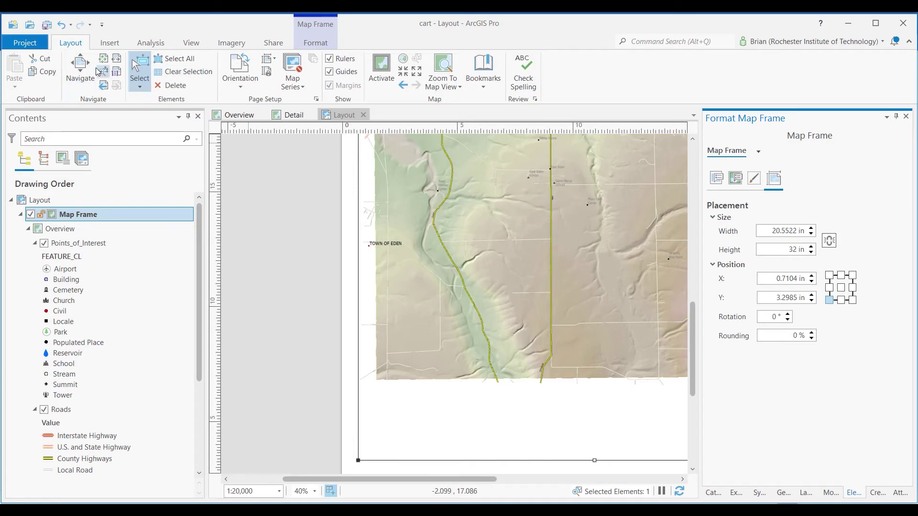
- Zoom the layout out to 16% so the whole portrait page is visible
click(80, 69)
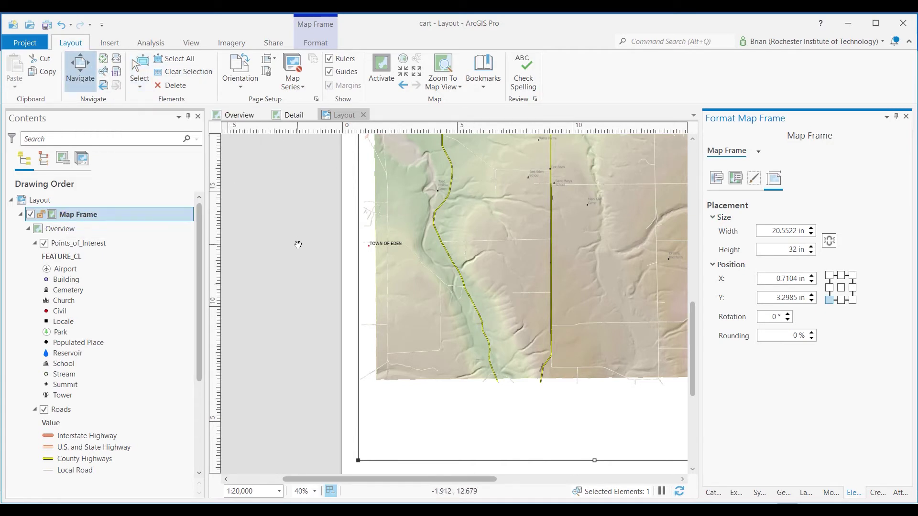
scroll(297, 246, down, 3)
scroll(297, 248, down, 3)
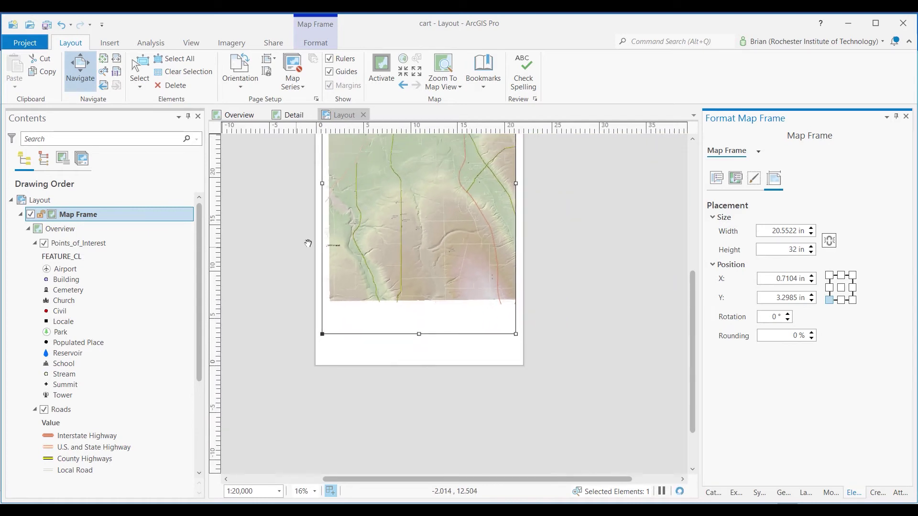
drag(547, 231, 551, 358)
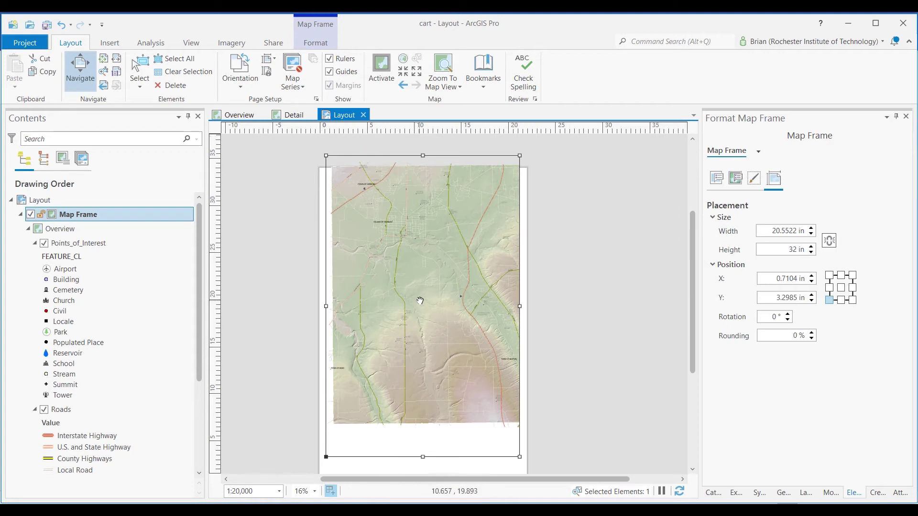
click(139, 70)
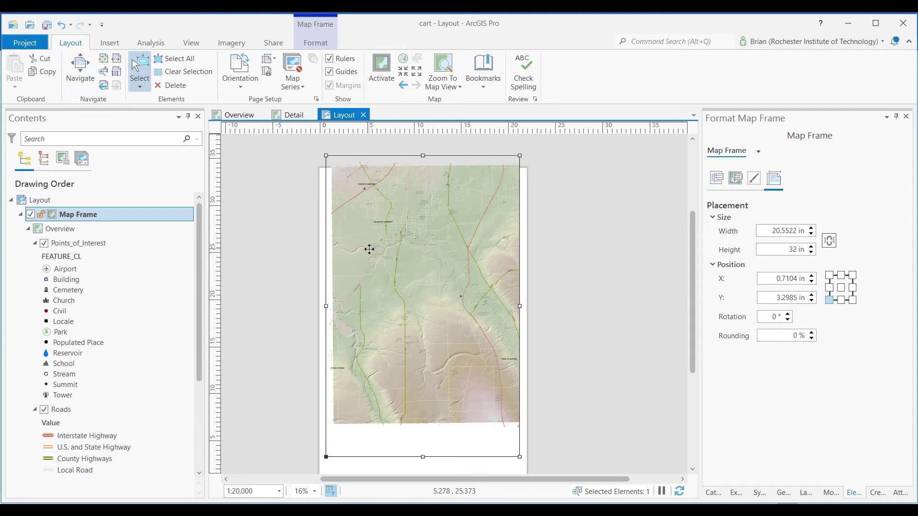
right_click(369, 249)
- Activate the frame, pan the Overview map slightly lower, then close activation
click(401, 152)
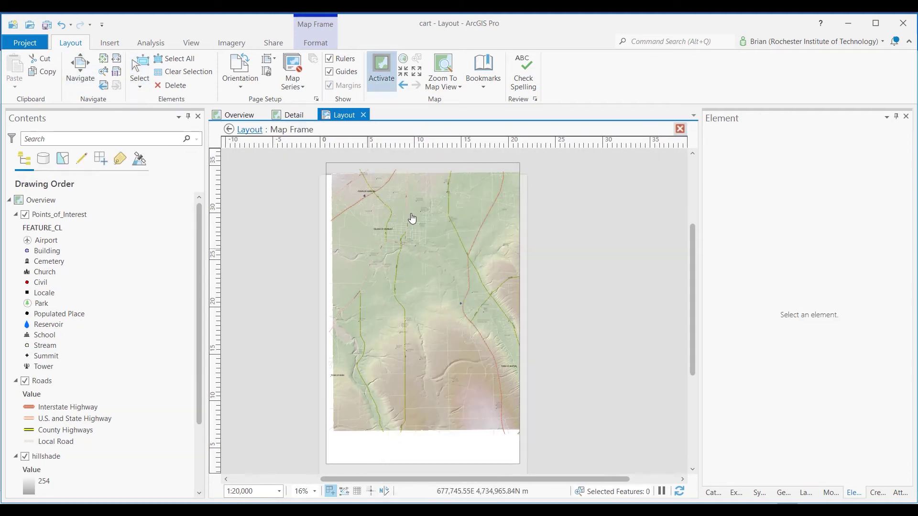
drag(409, 225, 405, 251)
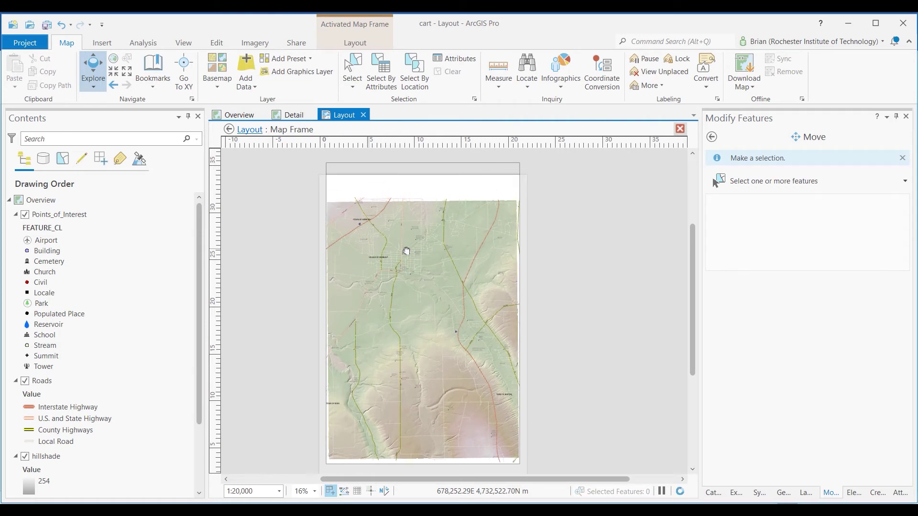
mouse_move(409, 248)
mouse_down()
mouse_move(409, 237)
mouse_move(408, 249)
mouse_up()
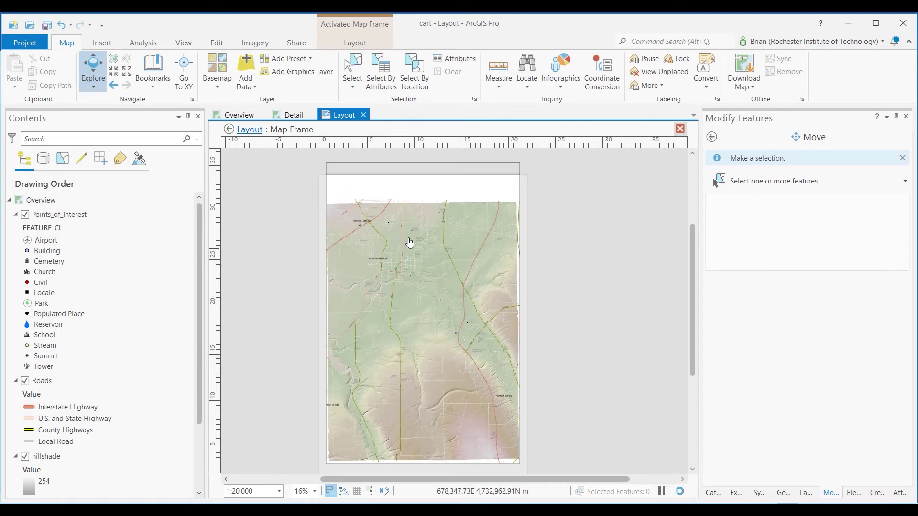
right_click(410, 219)
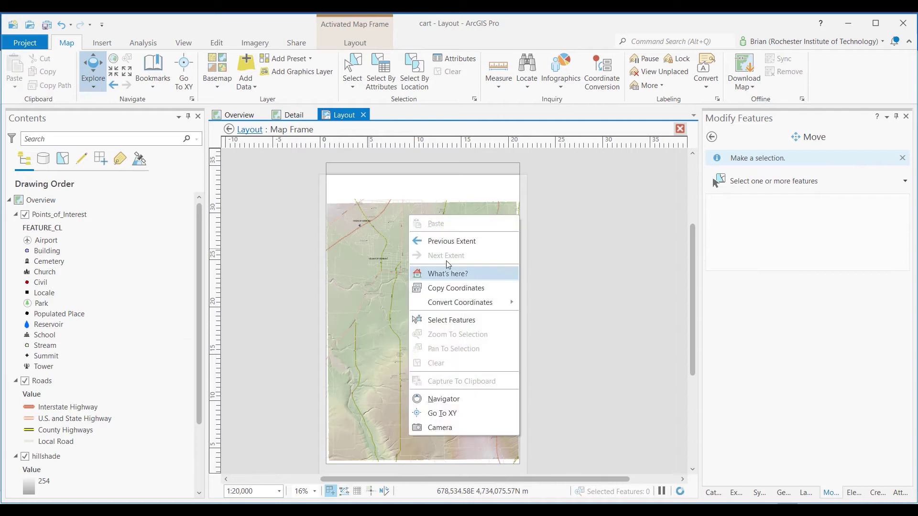
click(359, 44)
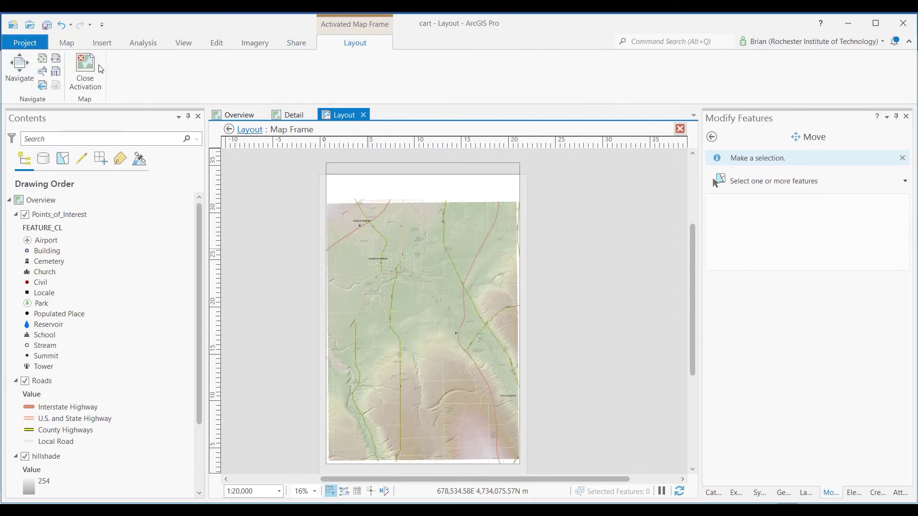
click(85, 72)
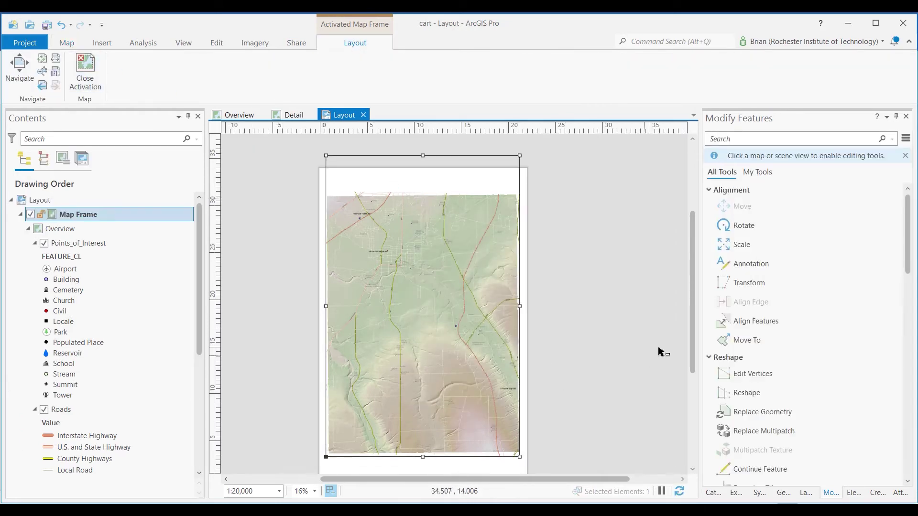
- Move the map frame down and slightly left on the page
drag(692, 290, 693, 319)
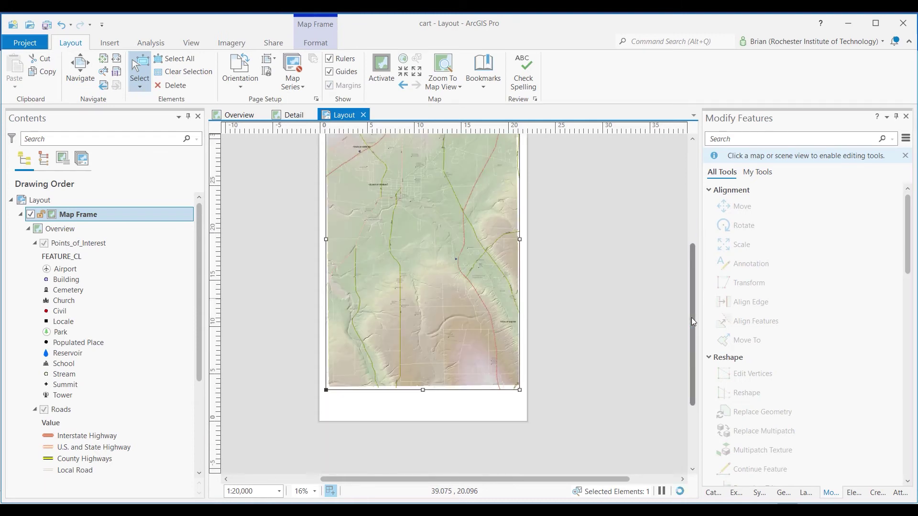
drag(504, 386, 499, 409)
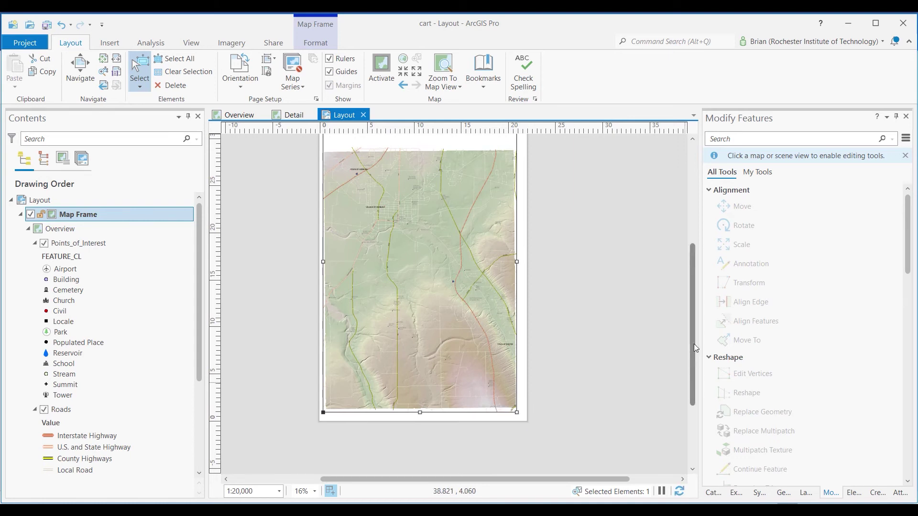
scroll(693, 310, up, 2)
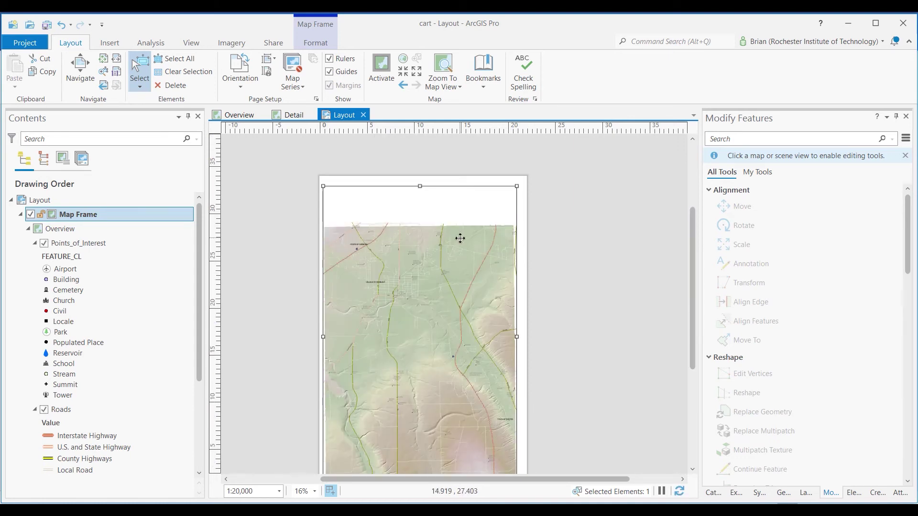
- Re-pan the Overview map upward inside the activated frame, then collapse the Overview layer list
right_click(460, 238)
click(493, 152)
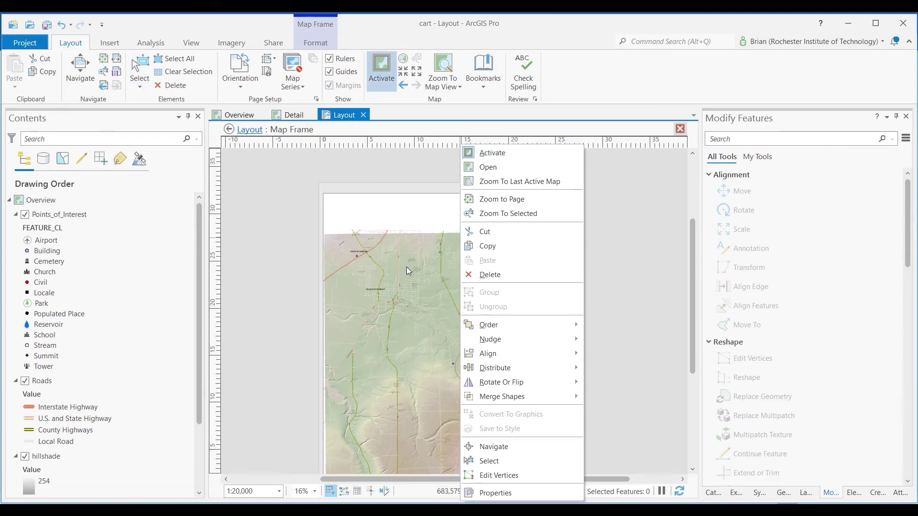
drag(405, 281, 407, 236)
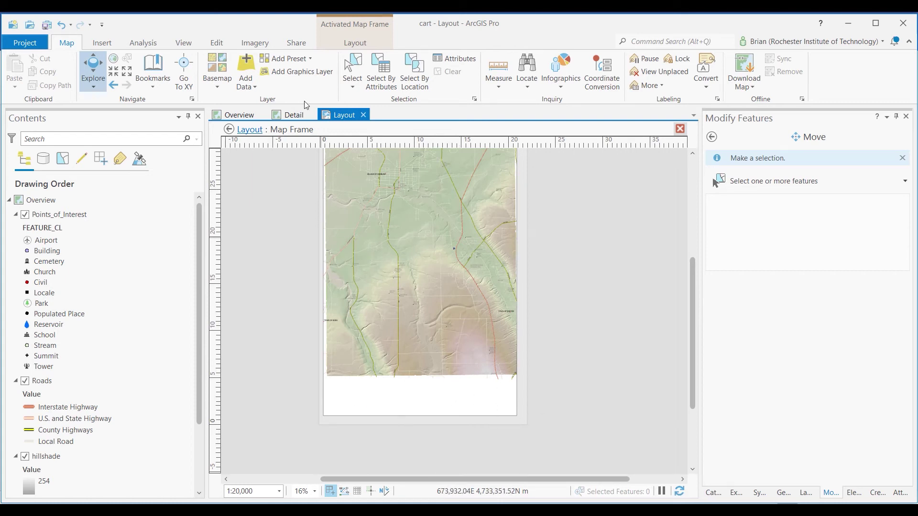
click(355, 43)
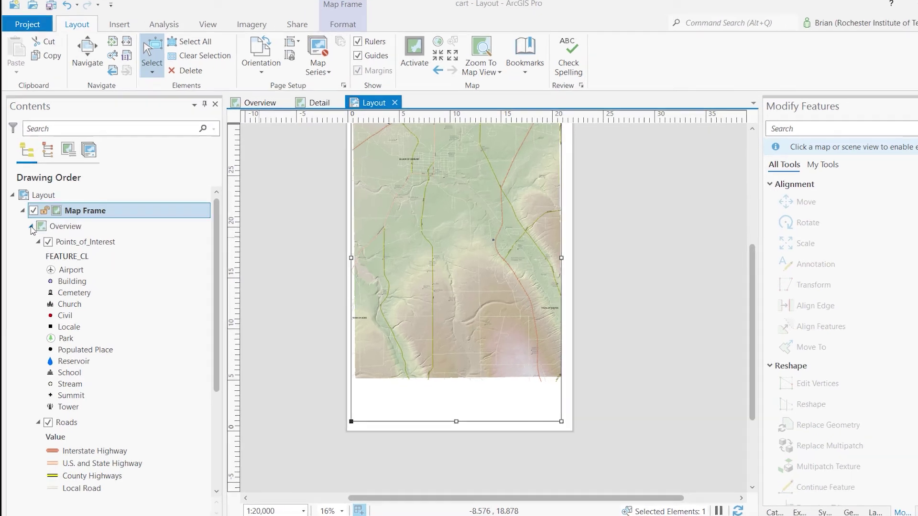
click(28, 229)
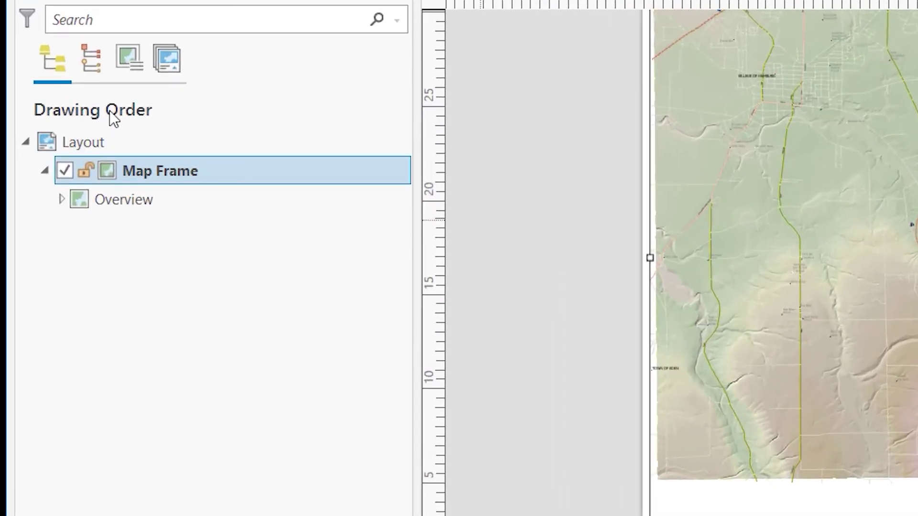
- Rename the Map Frame element to 'Overview' in the Contents Drawing Order
click(62, 198)
click(62, 198)
right_click(199, 174)
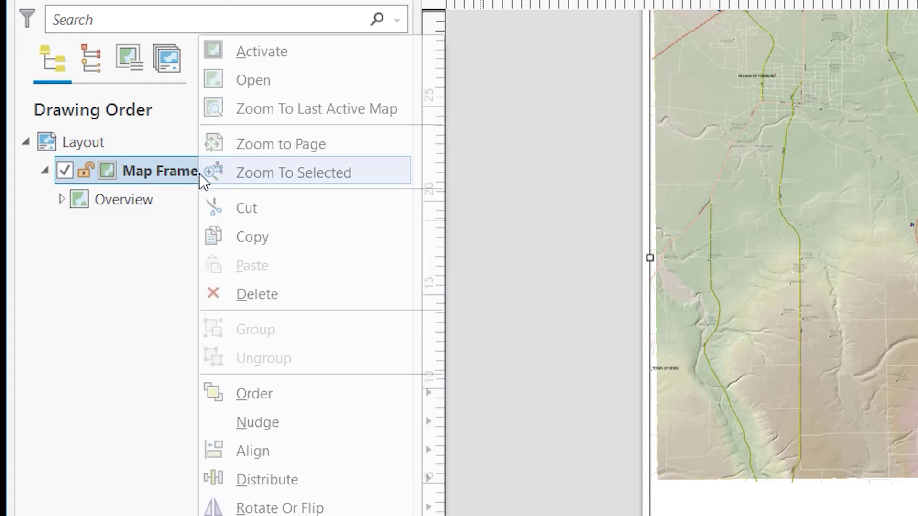
key(Escape)
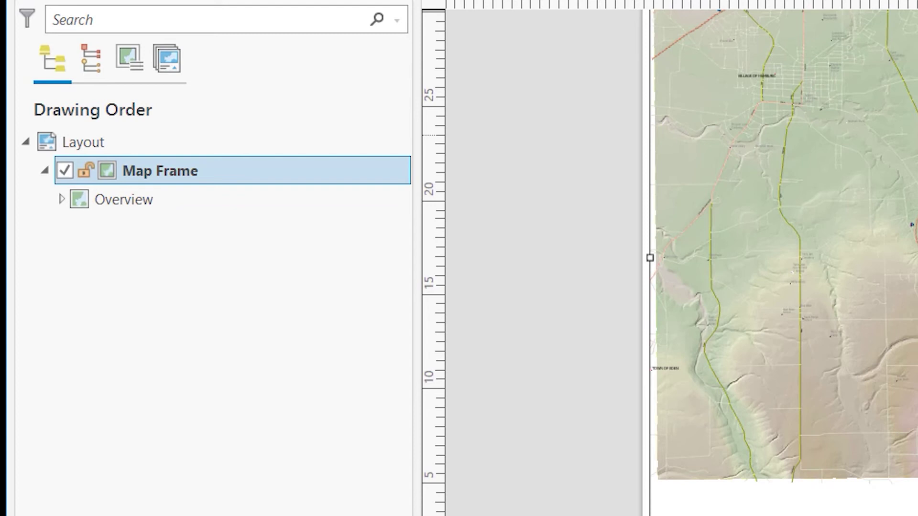
key(Return)
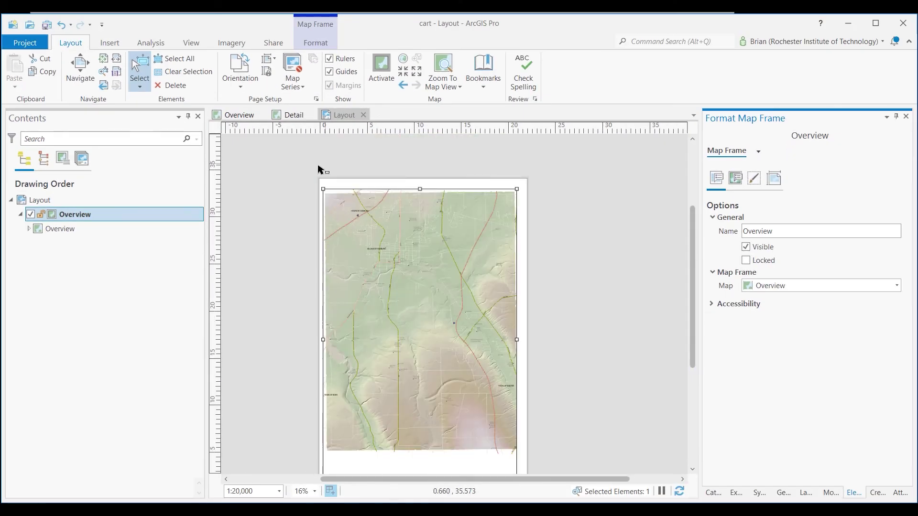
click(294, 170)
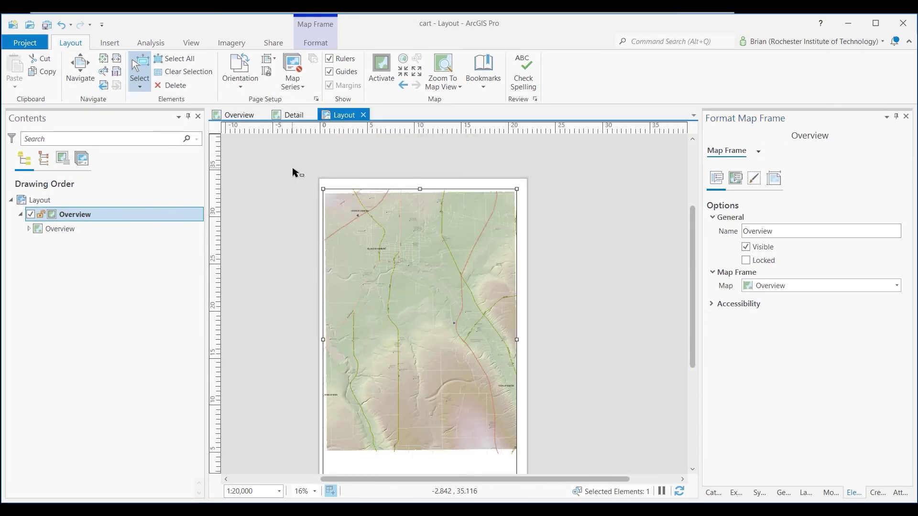
- Draw a Detail 1:3,200 map frame in the lower right corner of the page
click(107, 42)
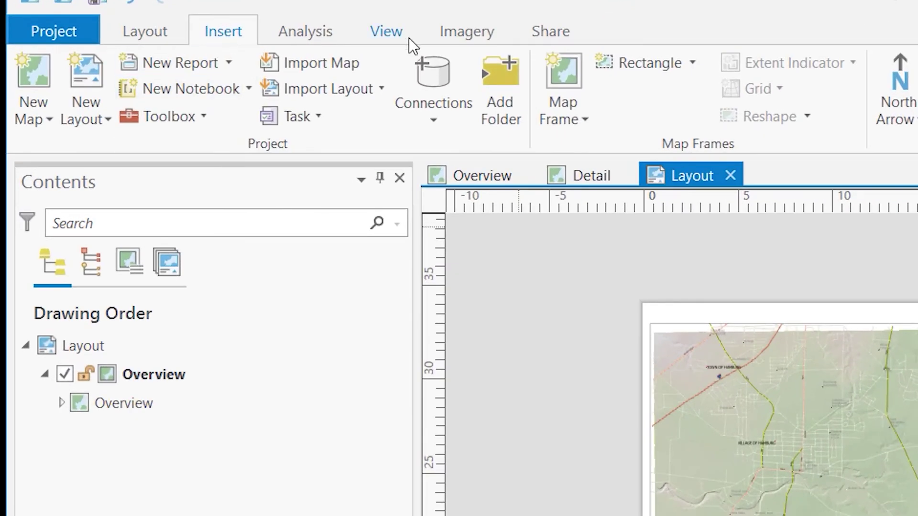
click(576, 115)
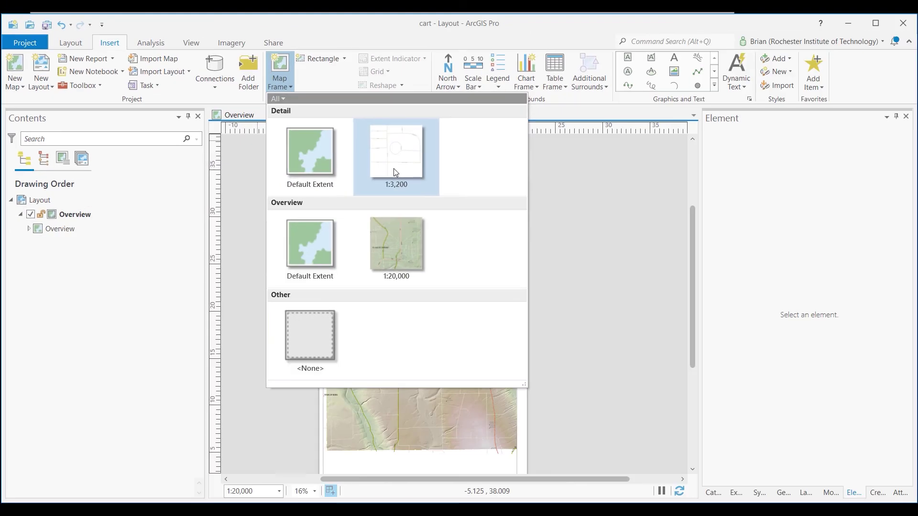
click(739, 289)
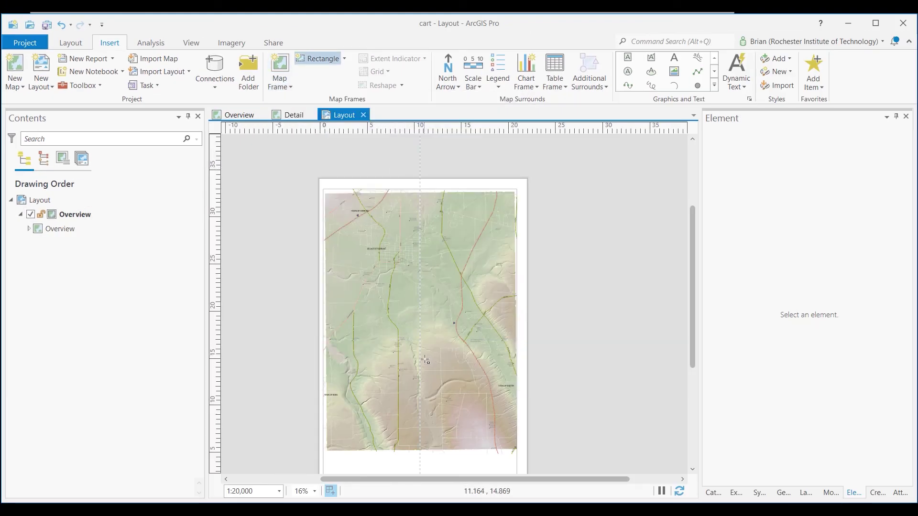
drag(425, 360, 507, 441)
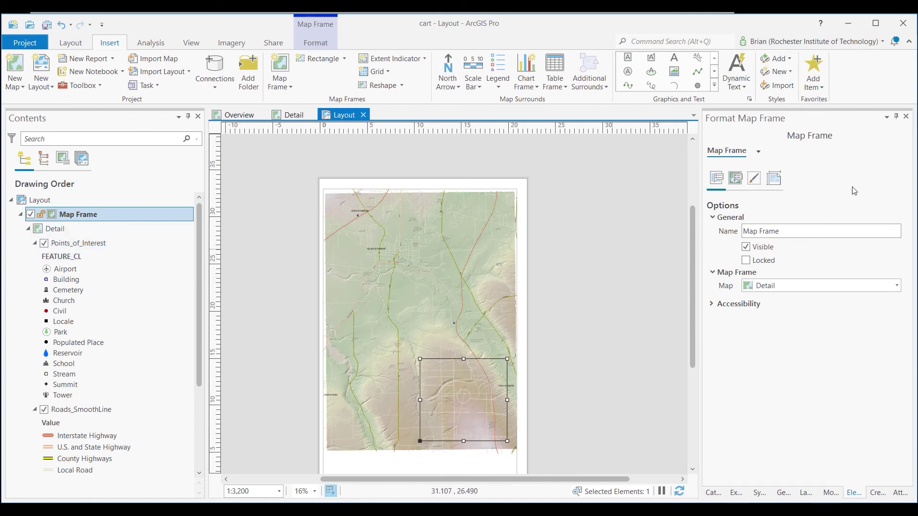
- Set the Detail map frame's scale to 1:5,000
click(737, 181)
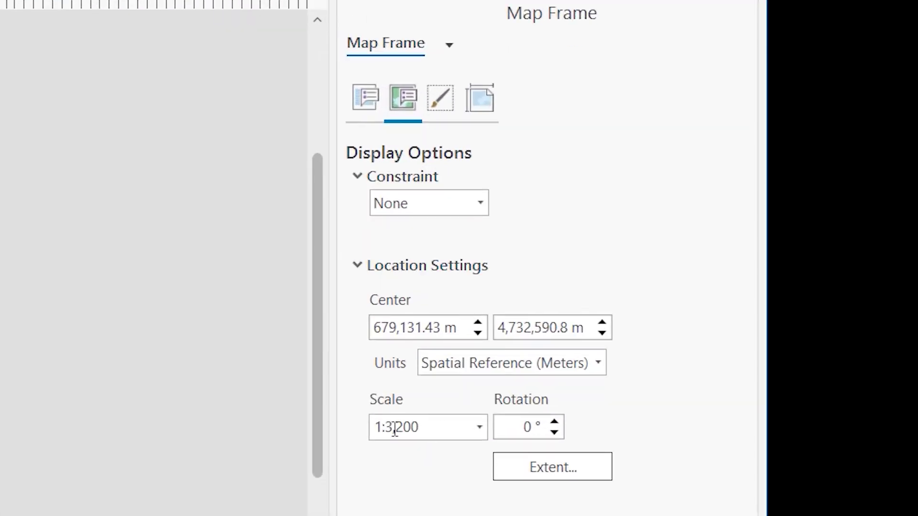
click(477, 429)
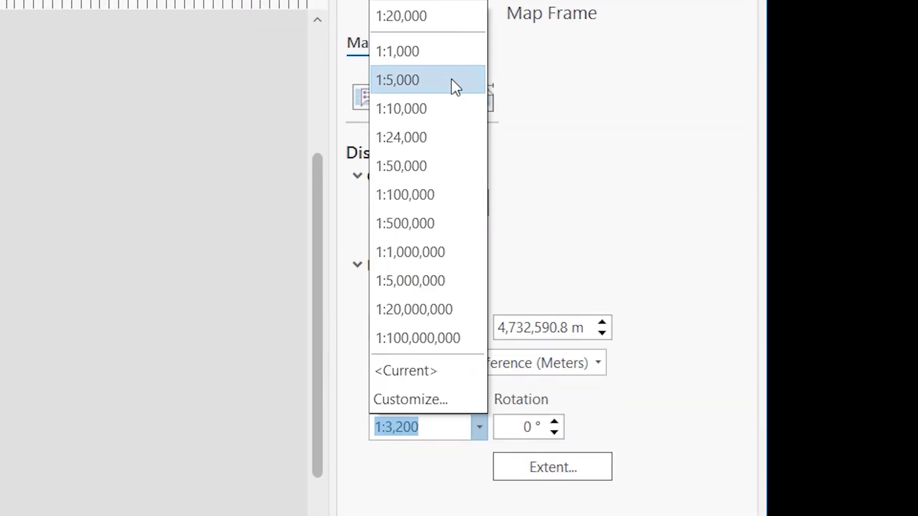
click(451, 79)
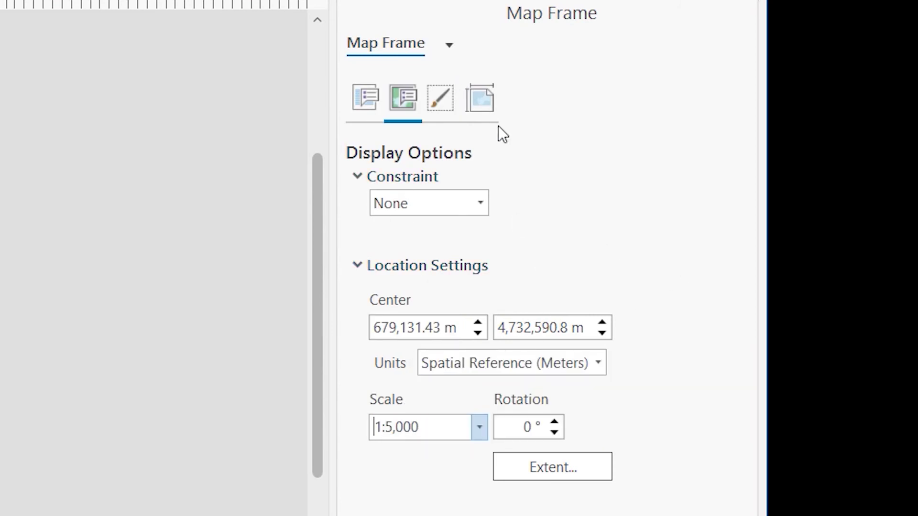
- Give the Detail frame a white background and shift it slightly right and down on the page
click(435, 108)
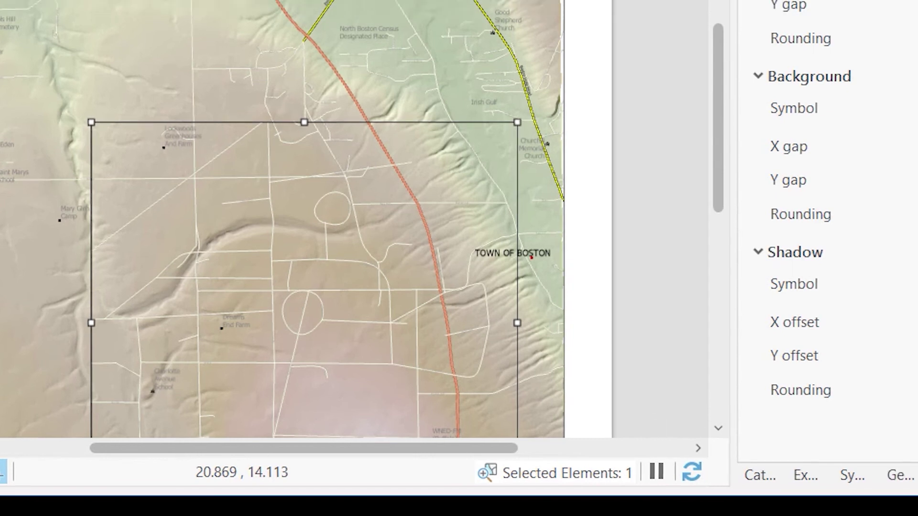
click(917, 101)
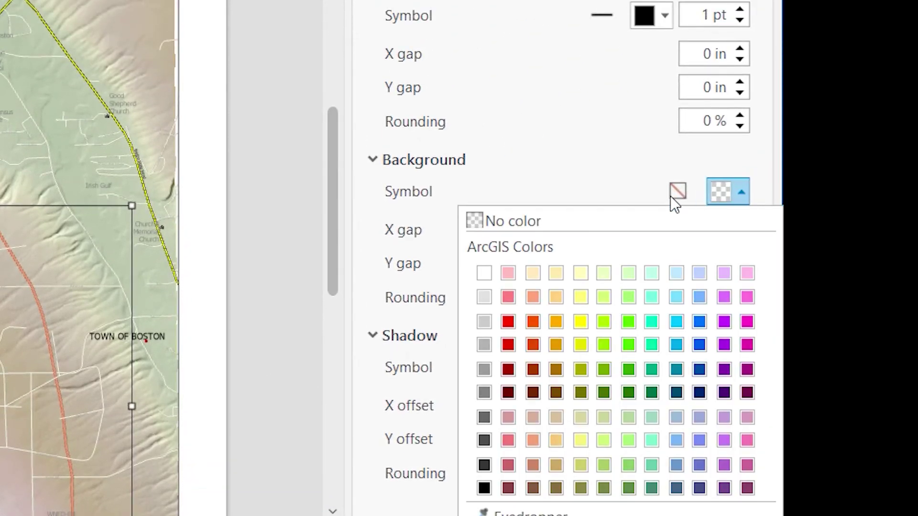
click(493, 279)
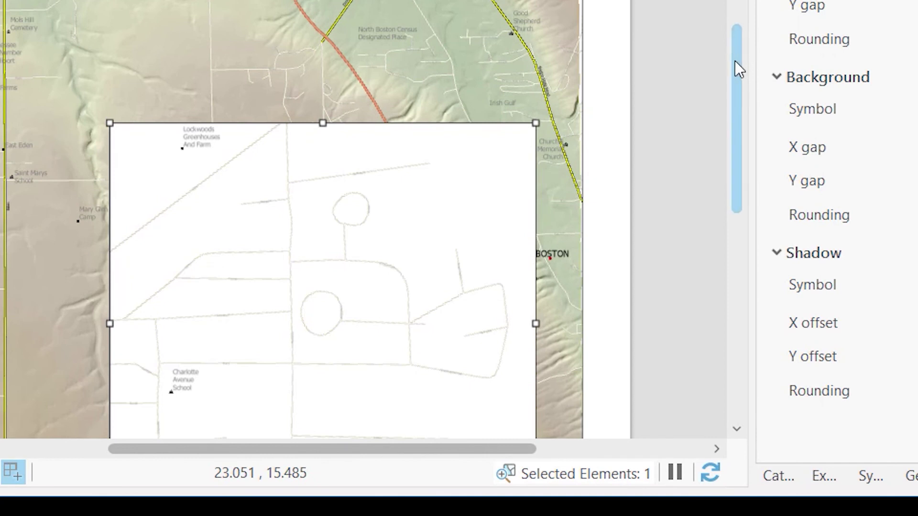
drag(735, 61, 733, 105)
drag(434, 186, 465, 207)
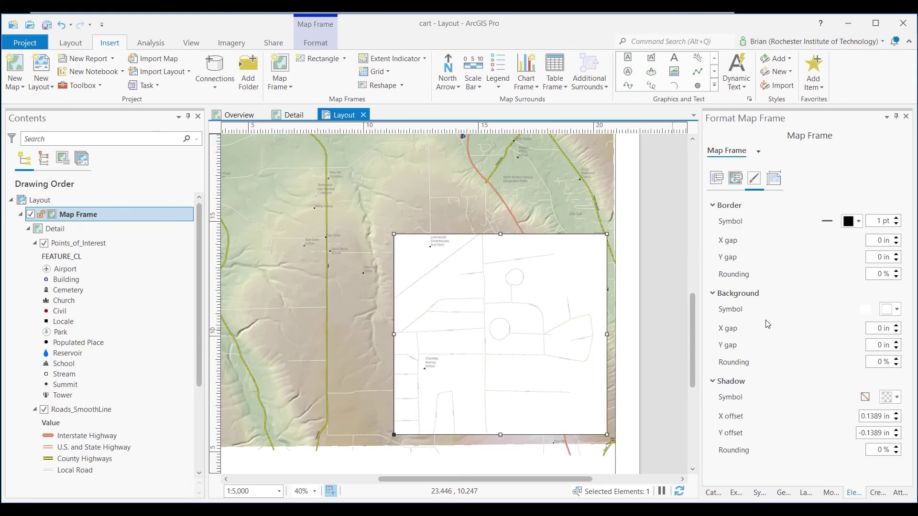
- Activate the Detail frame to re-pan its map, close activation, and save the project
right_click(520, 271)
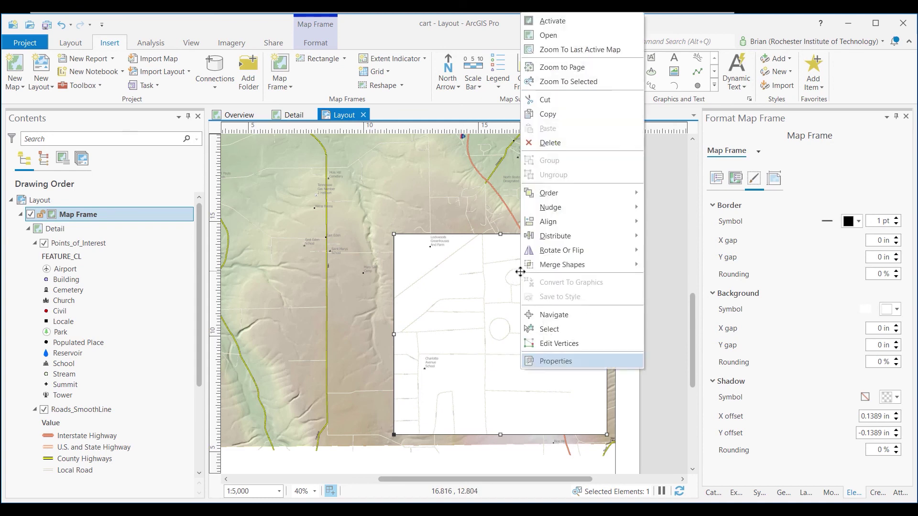
click(561, 25)
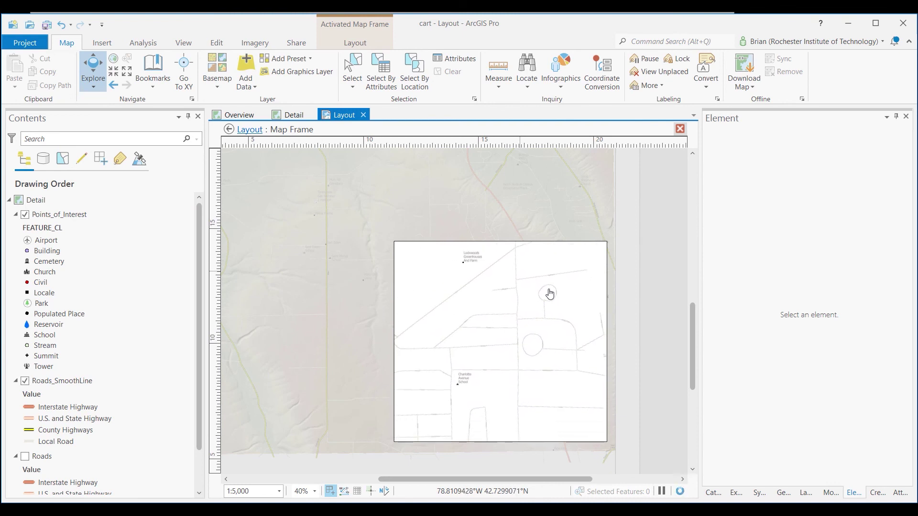
click(366, 48)
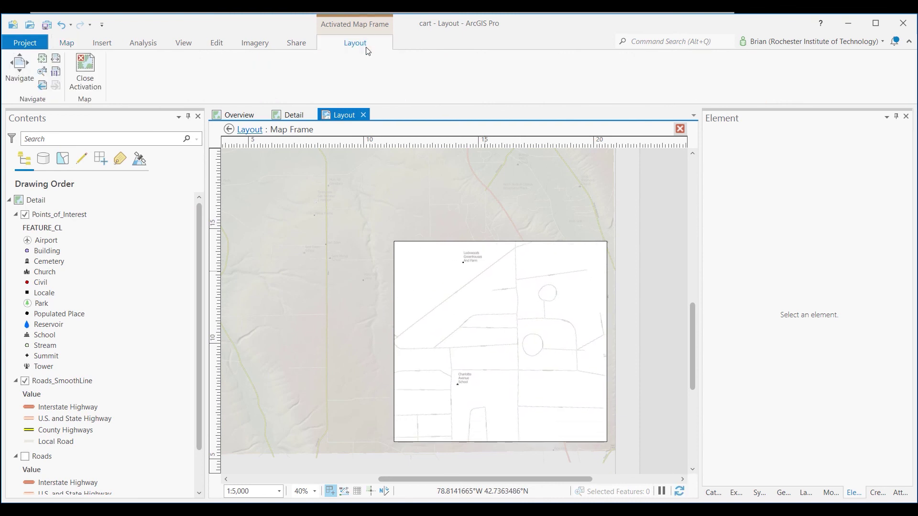
click(85, 72)
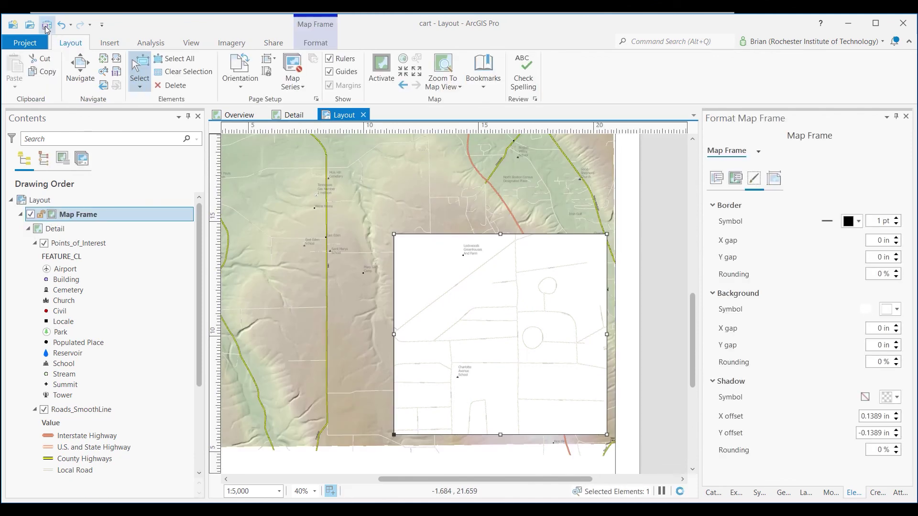
click(46, 26)
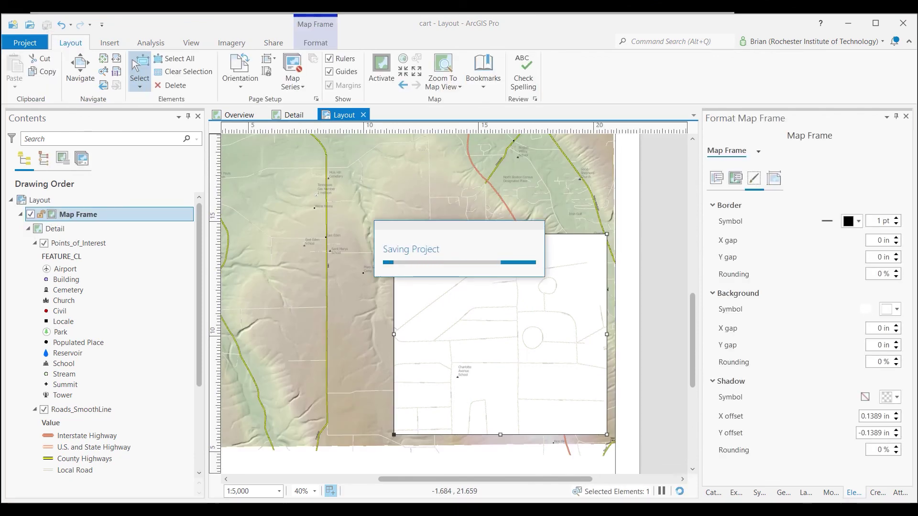